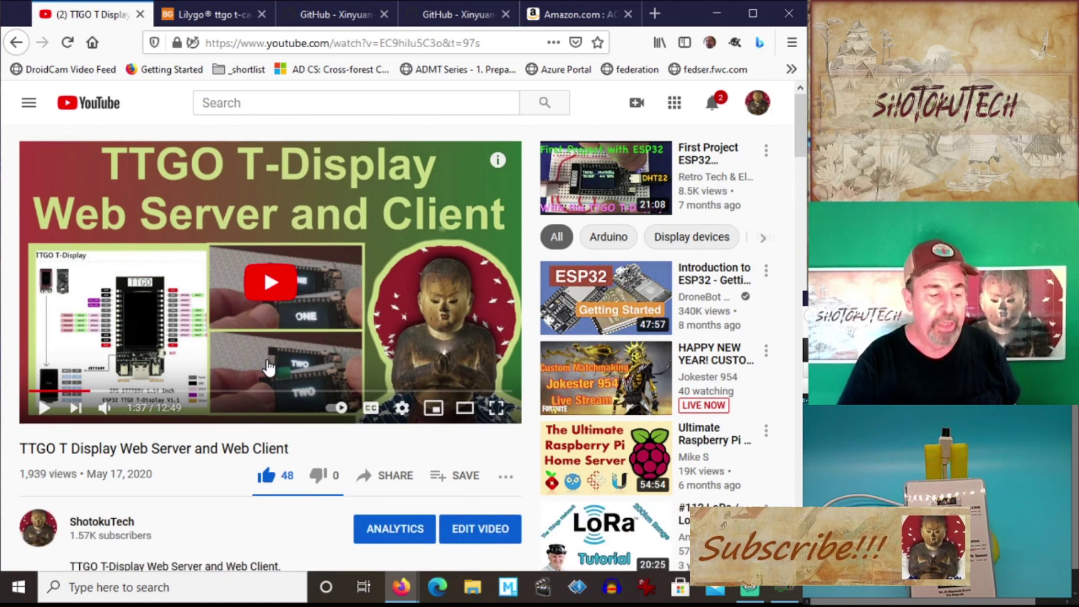
Scroll through the video's comments, then switch to the Banggood product page tab.
scroll(264, 362, "down", 3)
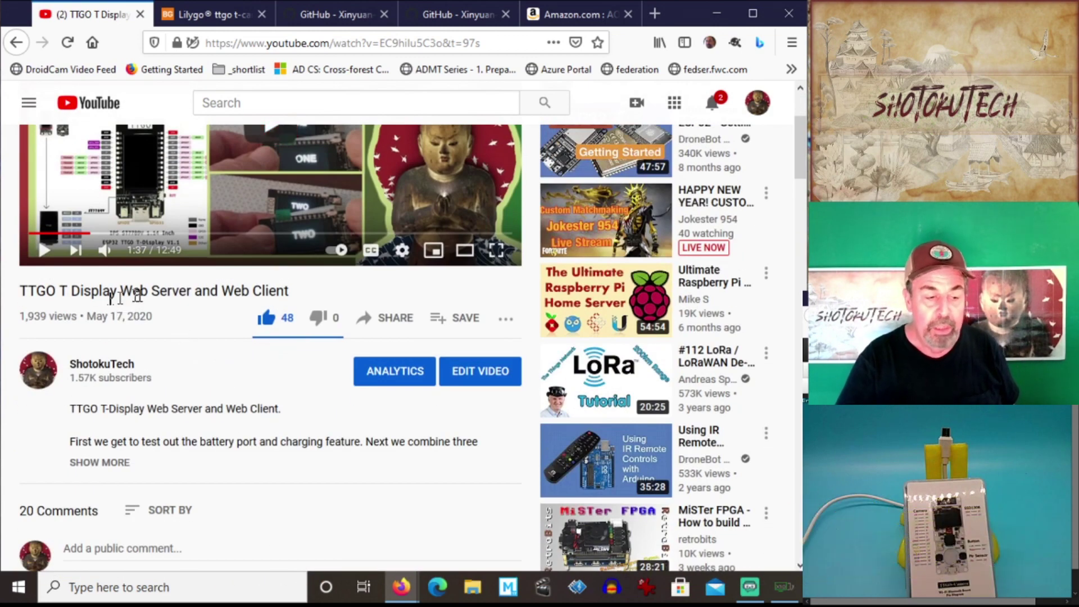
scroll(185, 296, "down", 15)
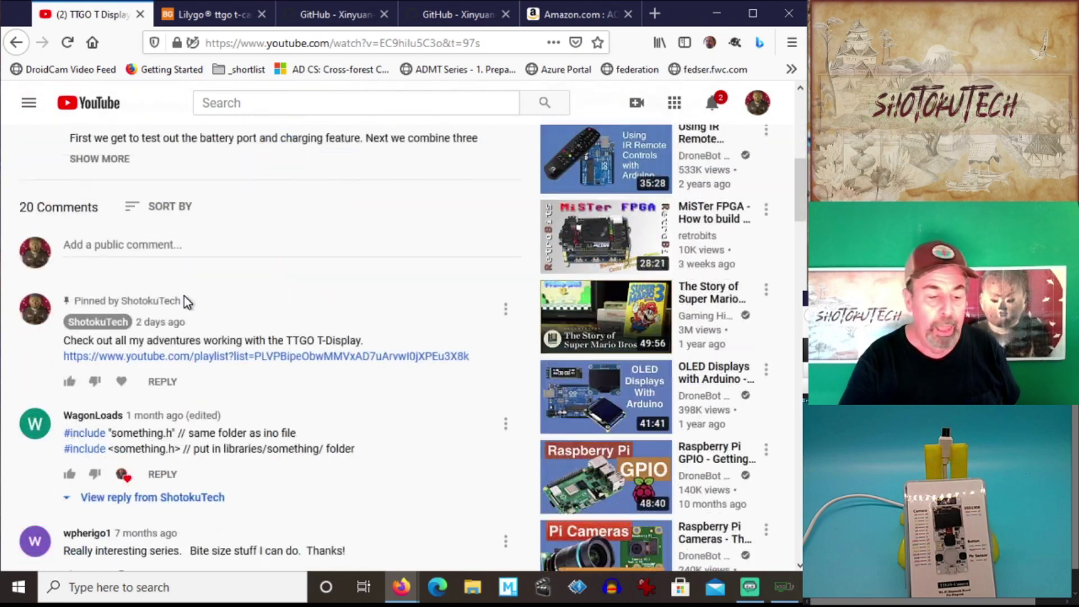
scroll(185, 304, "down", 6)
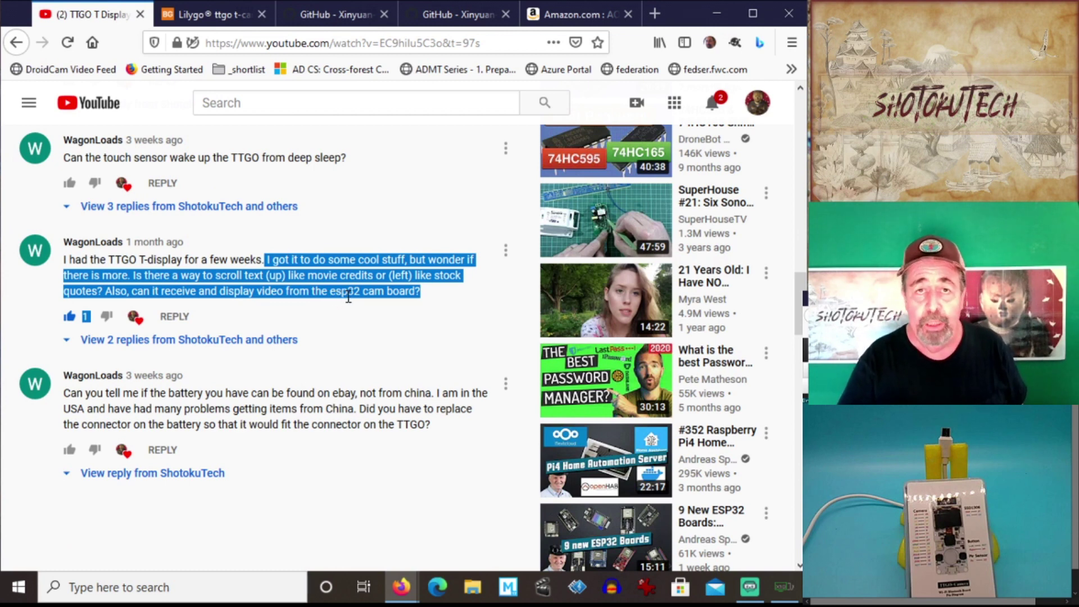
key("ctrl+Tab")
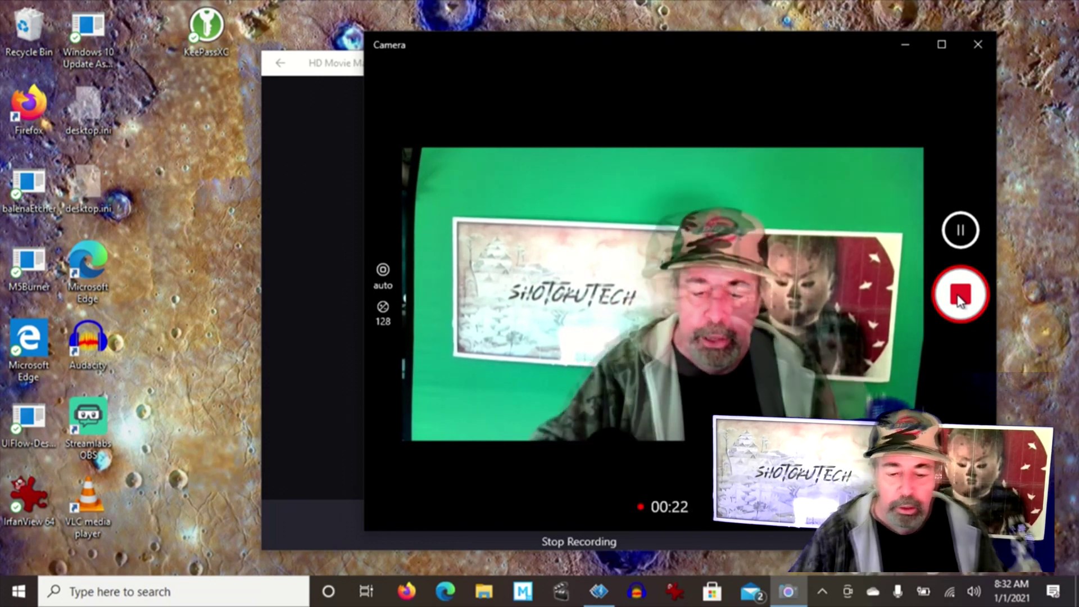
Join the open TTGO-CAMERA-B5:0D Wi-Fi network and launch a new Firefox window.
left_click(952, 597)
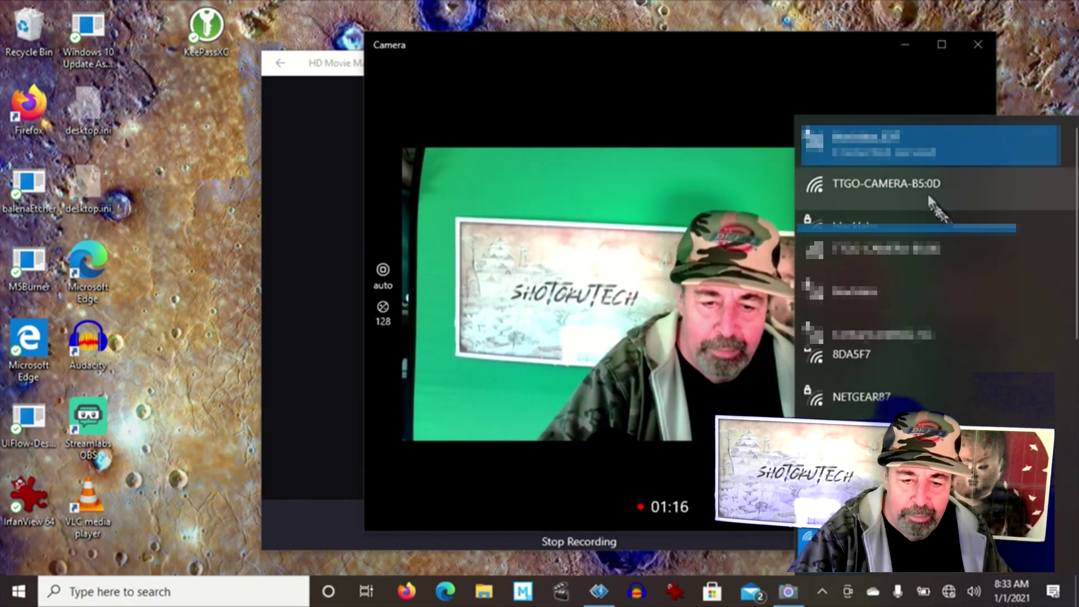
left_click(899, 188)
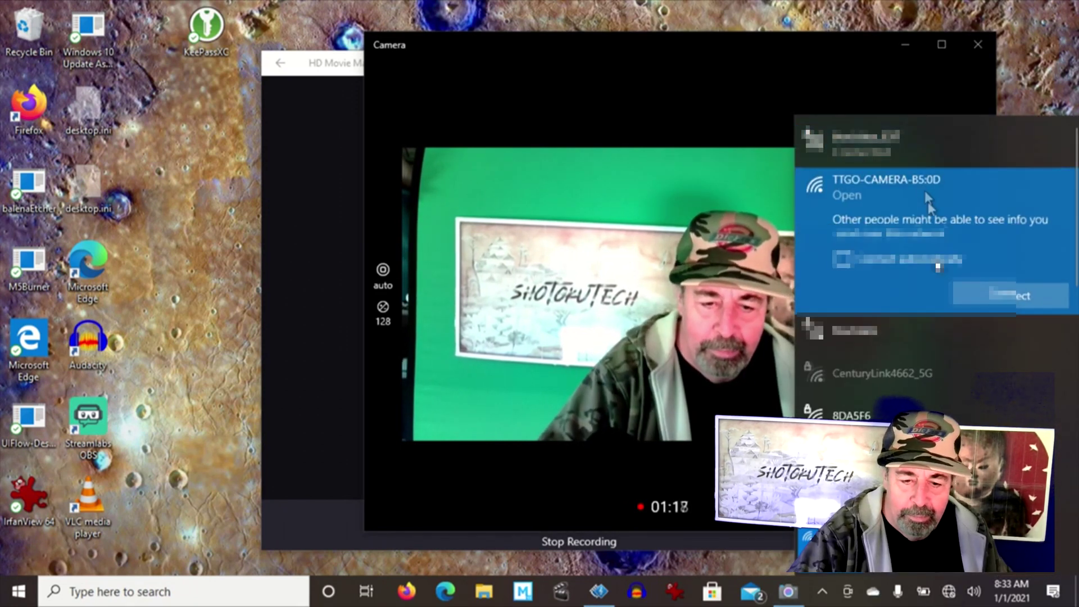
left_click(995, 297)
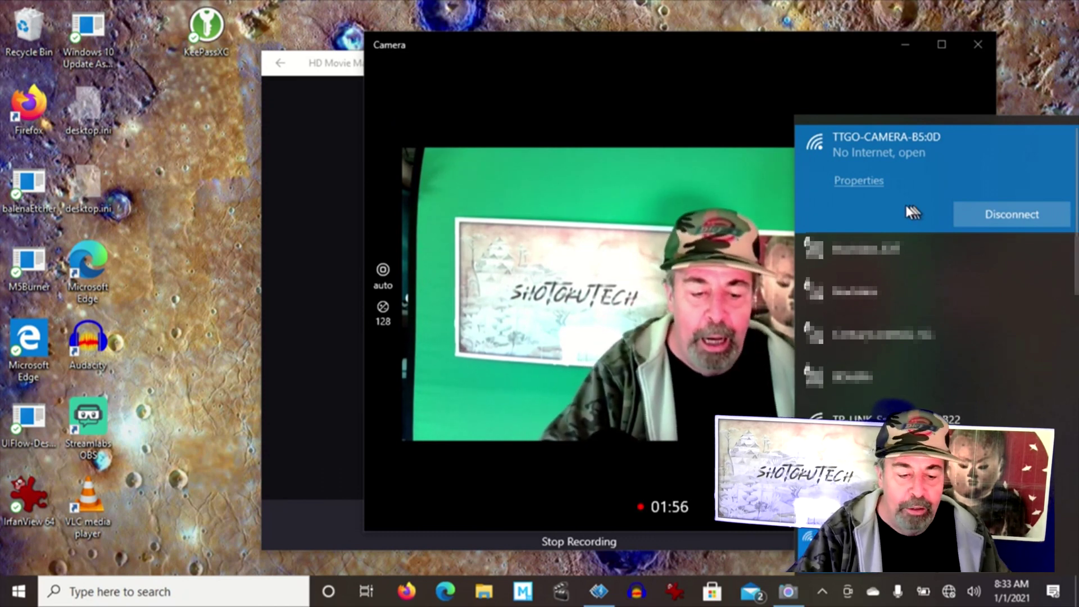
left_click(406, 601)
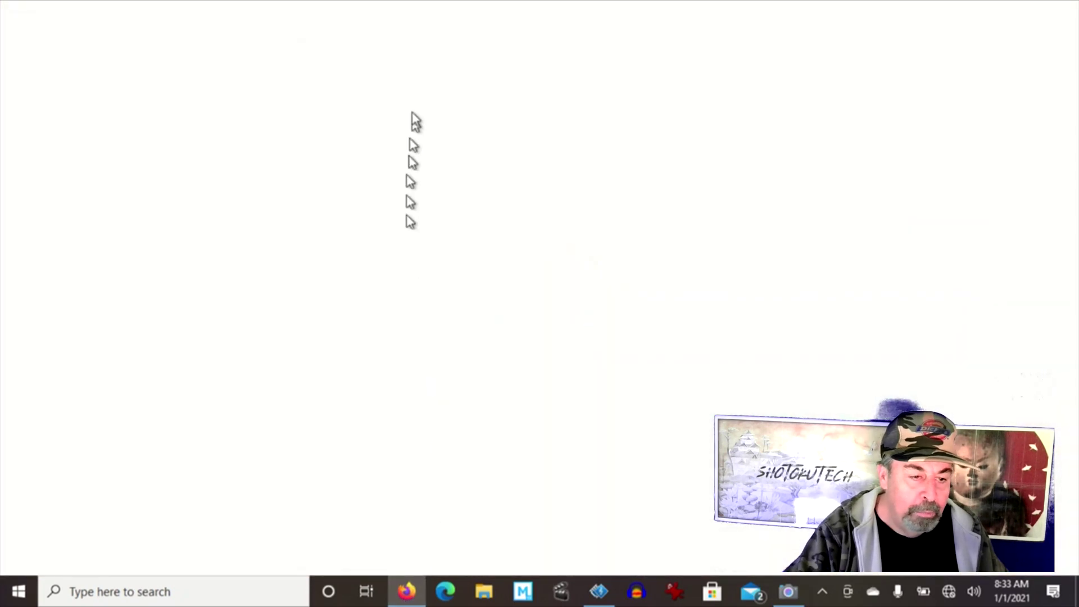
left_click(341, 42)
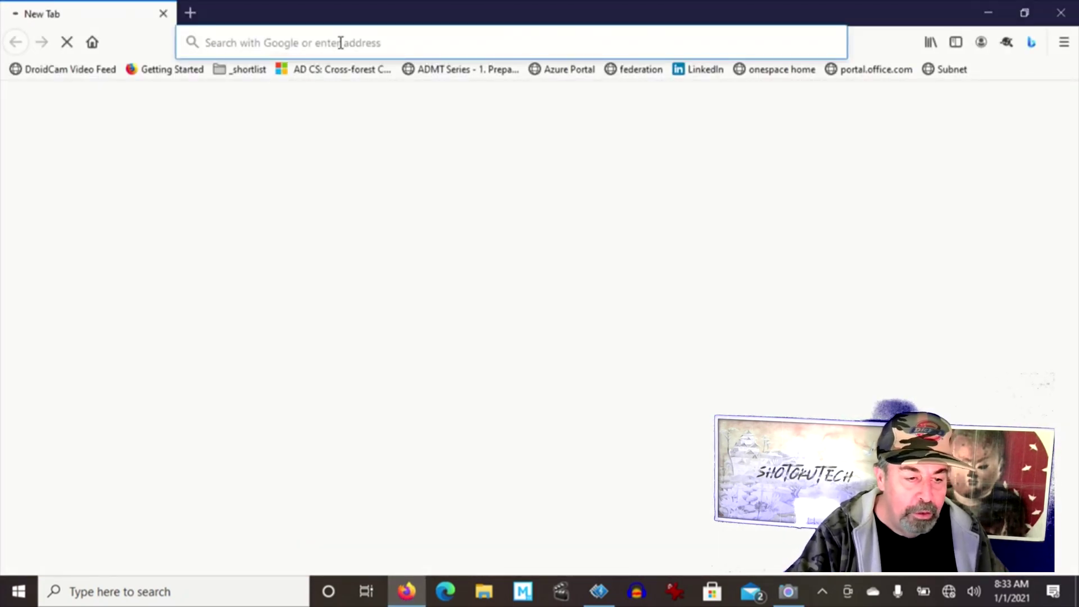
type("http")
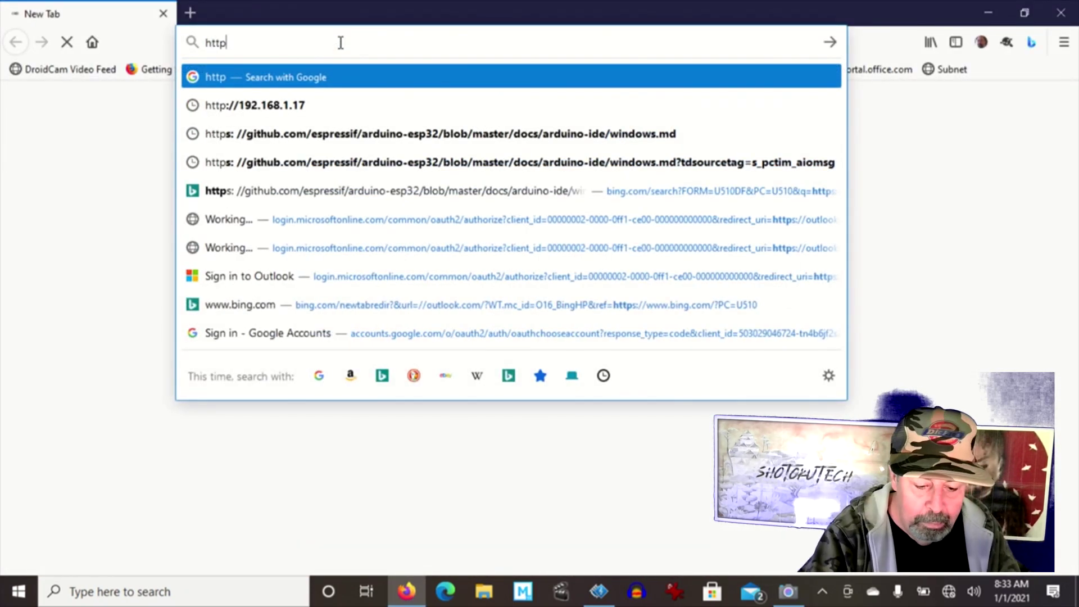
type("://2.2.2.1/")
key("Return")
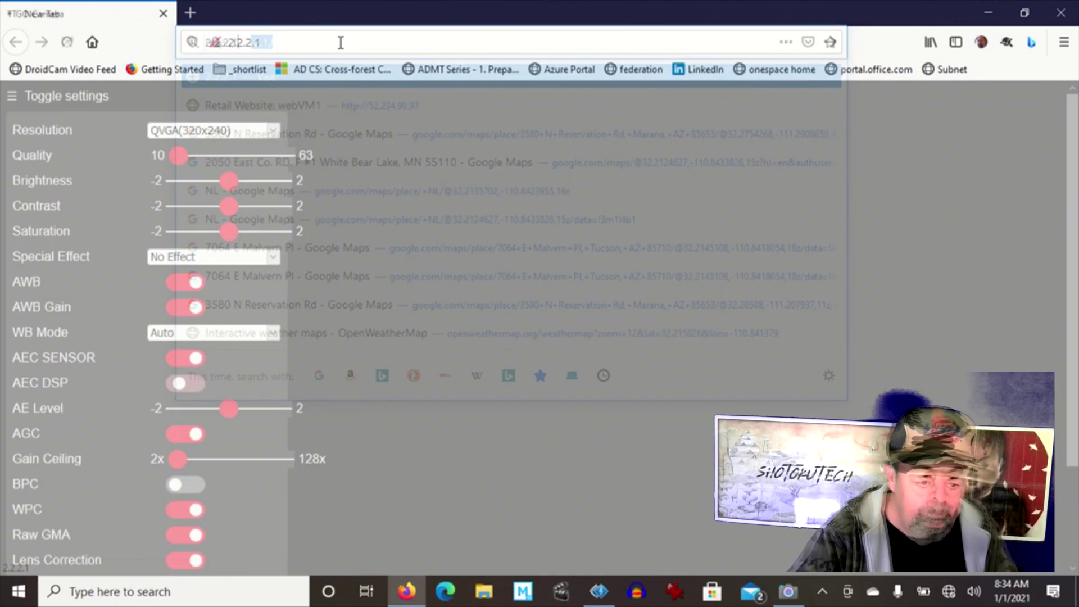
scroll(360, 247, "down", 3)
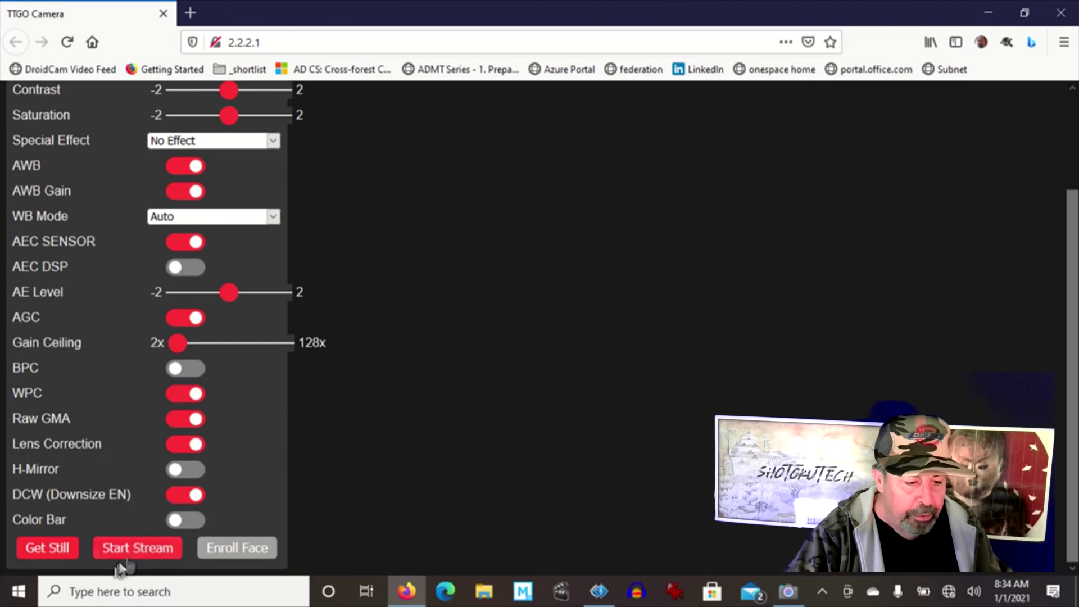
Start the live stream and switch its resolution to SVGA(800x600).
left_click(135, 548)
scroll(502, 393, "up", 3)
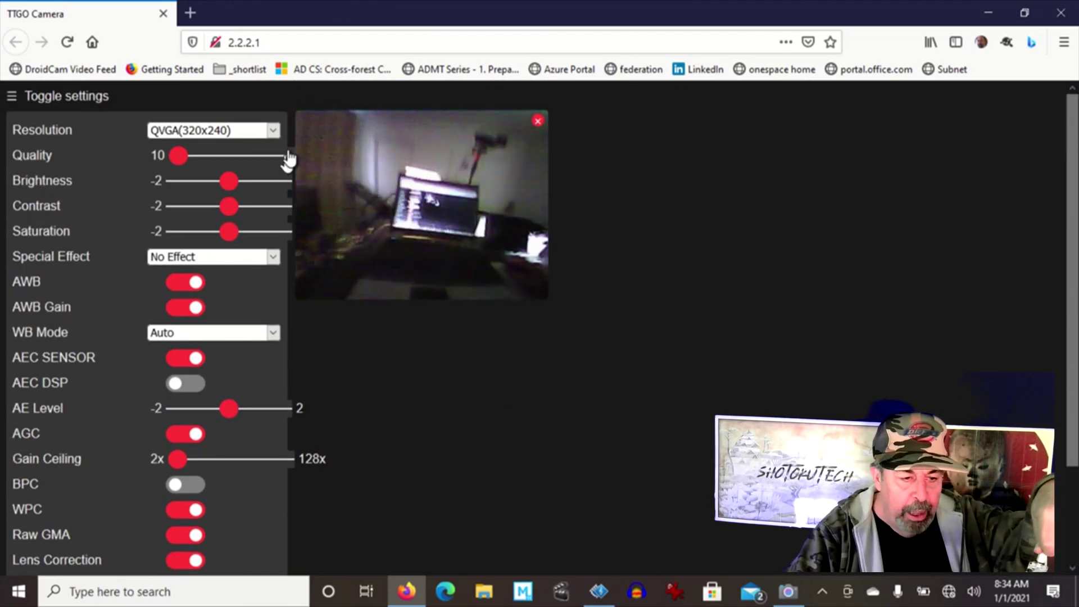
left_click(275, 133)
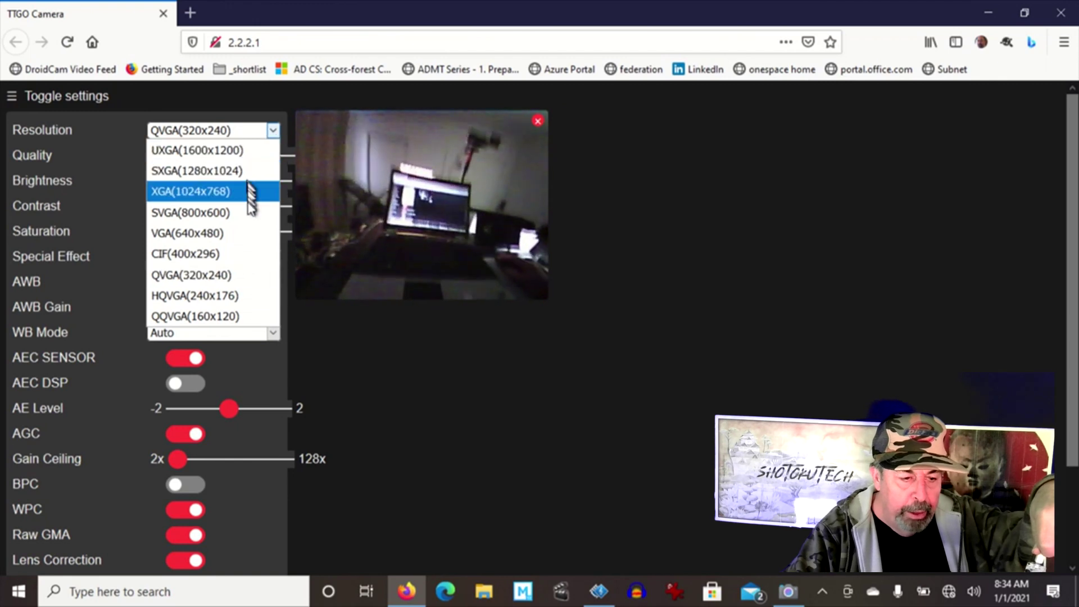
left_click(241, 214)
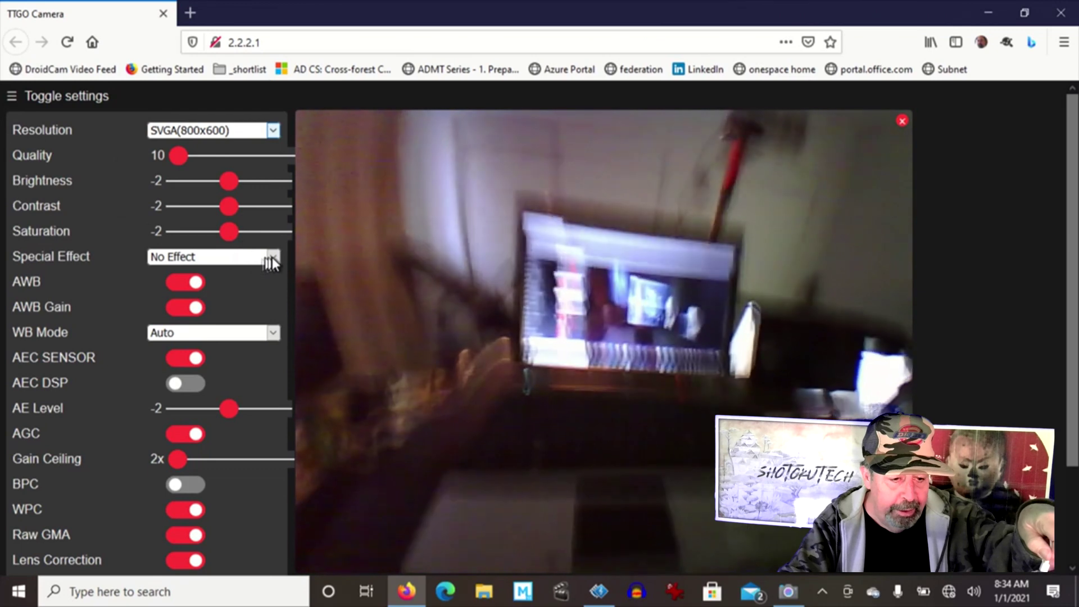
left_click(273, 258)
Apply the Negative, Grayscale and Red Tint special effects to the feed in turn.
left_click(260, 298)
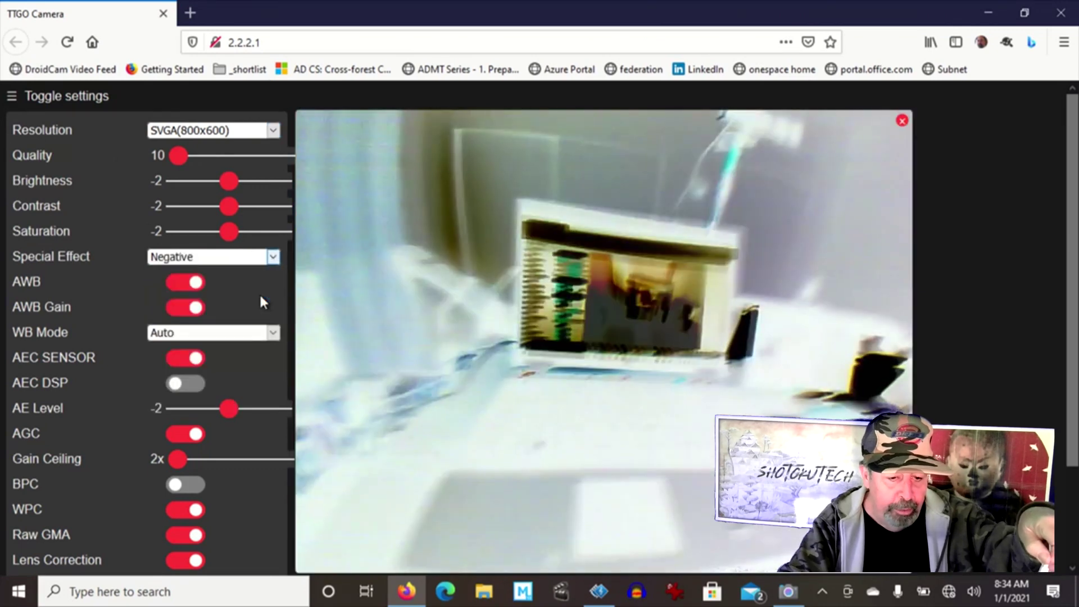
left_click(271, 258)
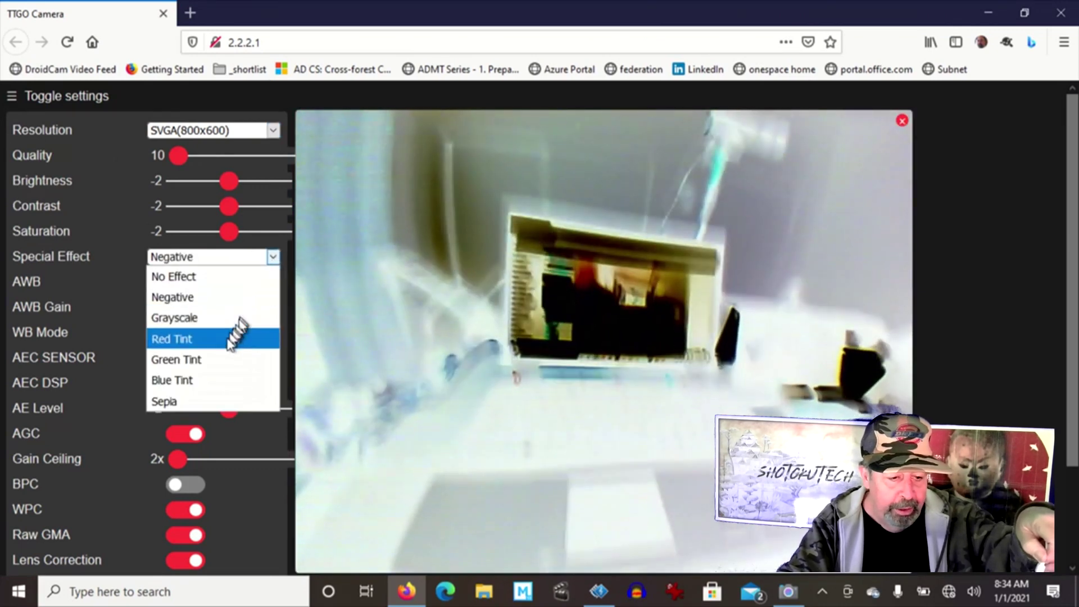
left_click(232, 322)
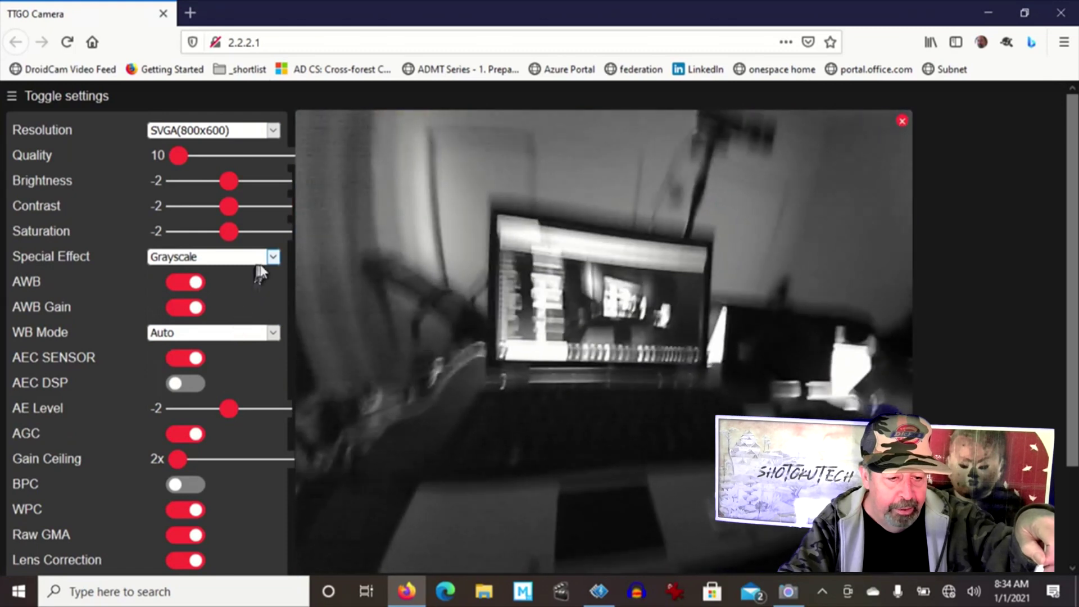
left_click(273, 259)
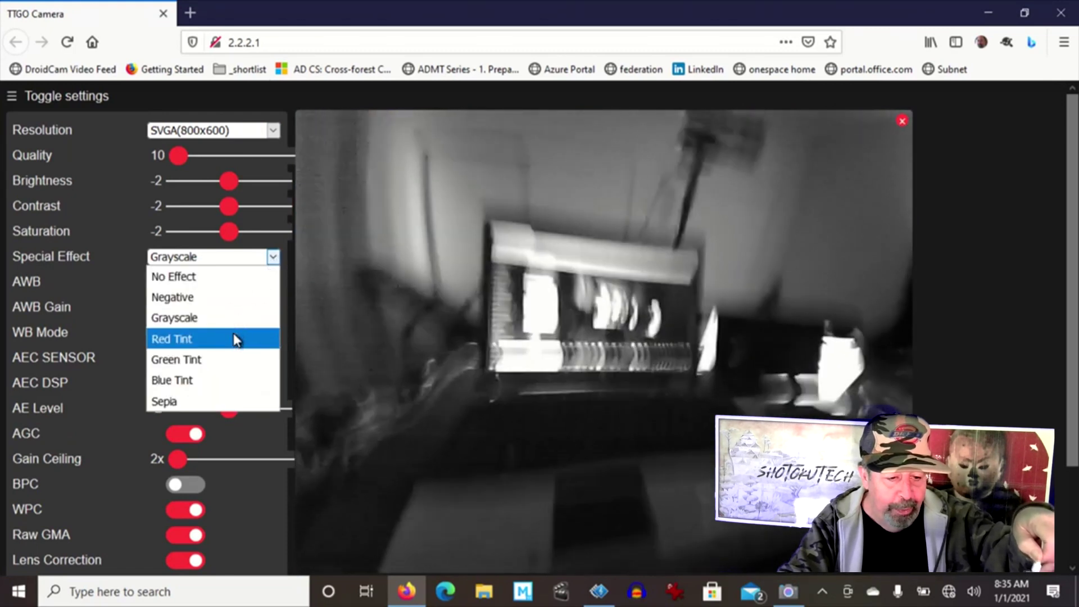
left_click(235, 338)
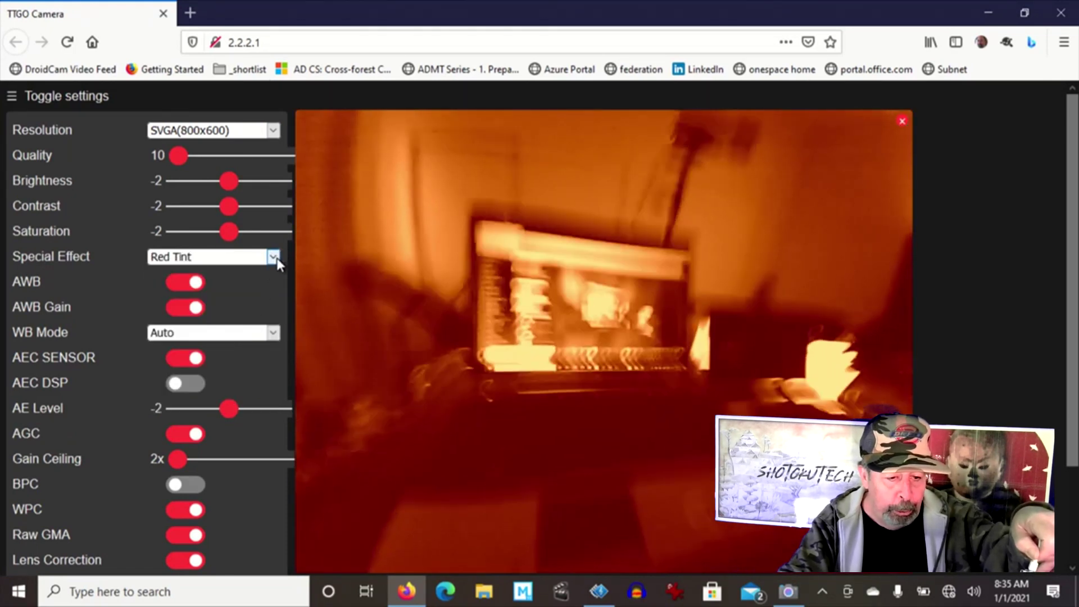
Cycle the feed's special effect through Green Tint, Blue Tint and Sepia.
left_click(275, 259)
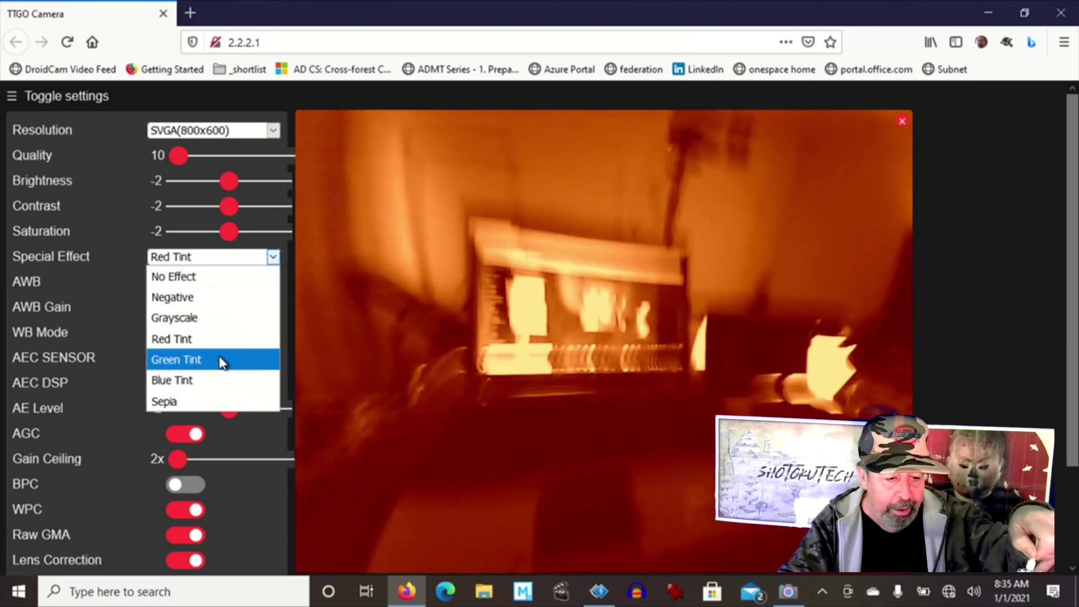
left_click(222, 362)
left_click(273, 258)
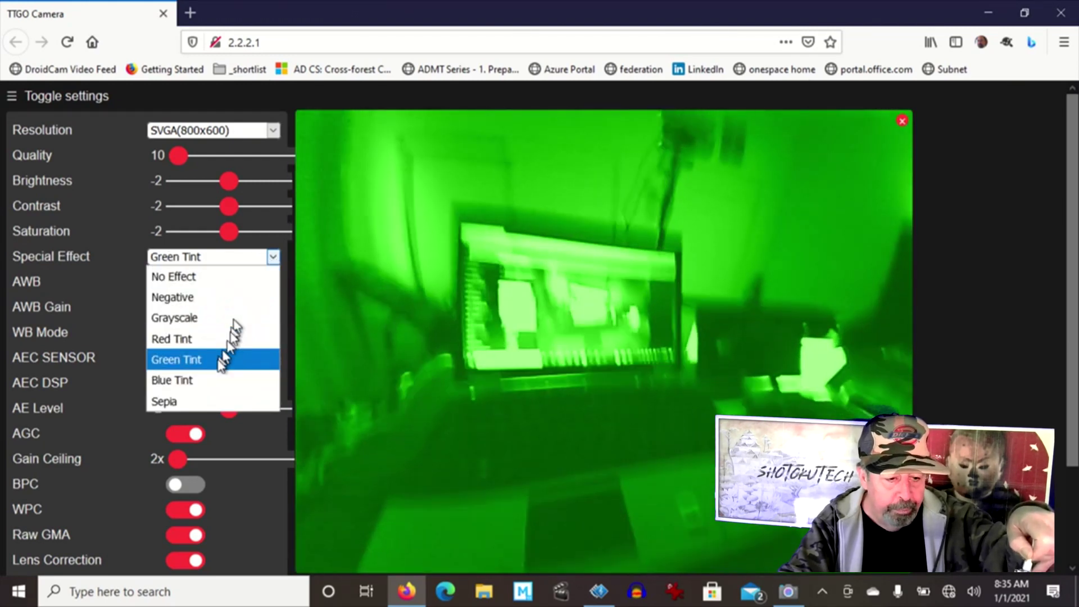
left_click(213, 378)
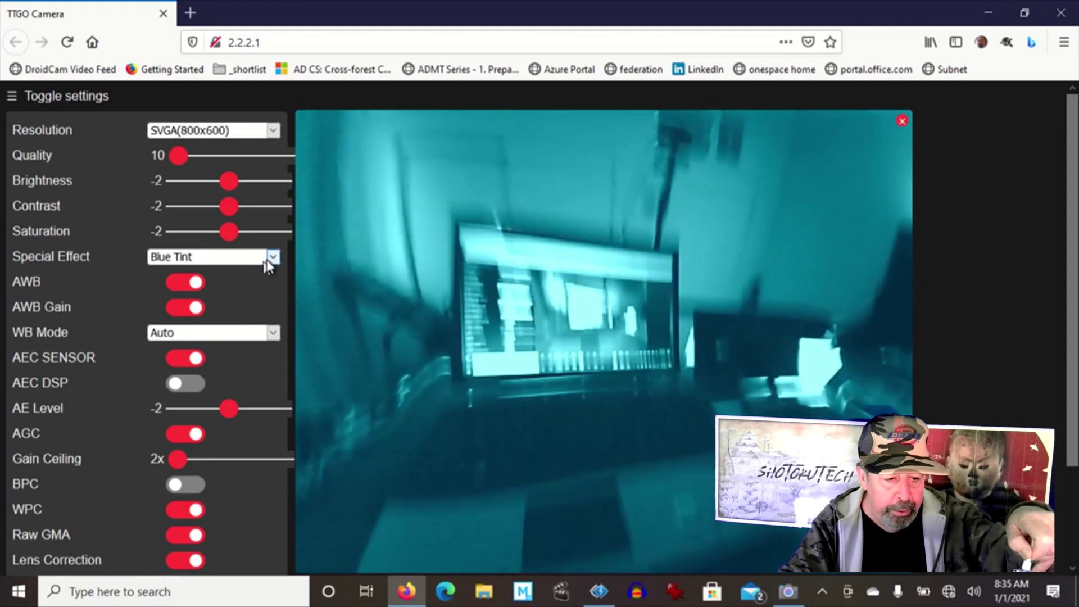
left_click(266, 261)
left_click(181, 398)
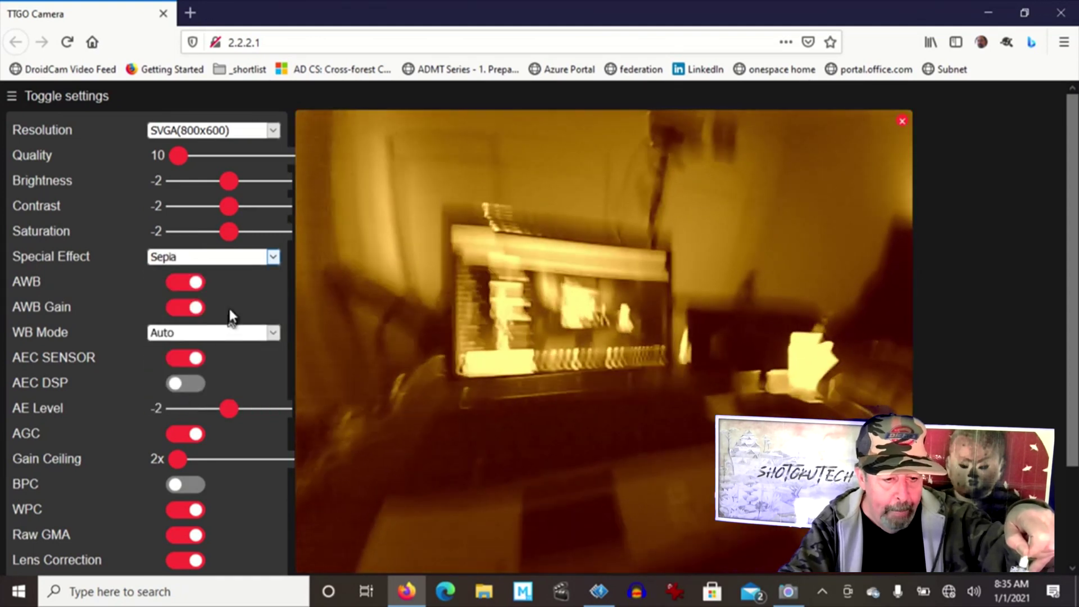
left_click(273, 258)
Set Special Effect to No Effect, then WB Mode through Sunny, Cloudy, Office, ending on Home.
left_click(264, 278)
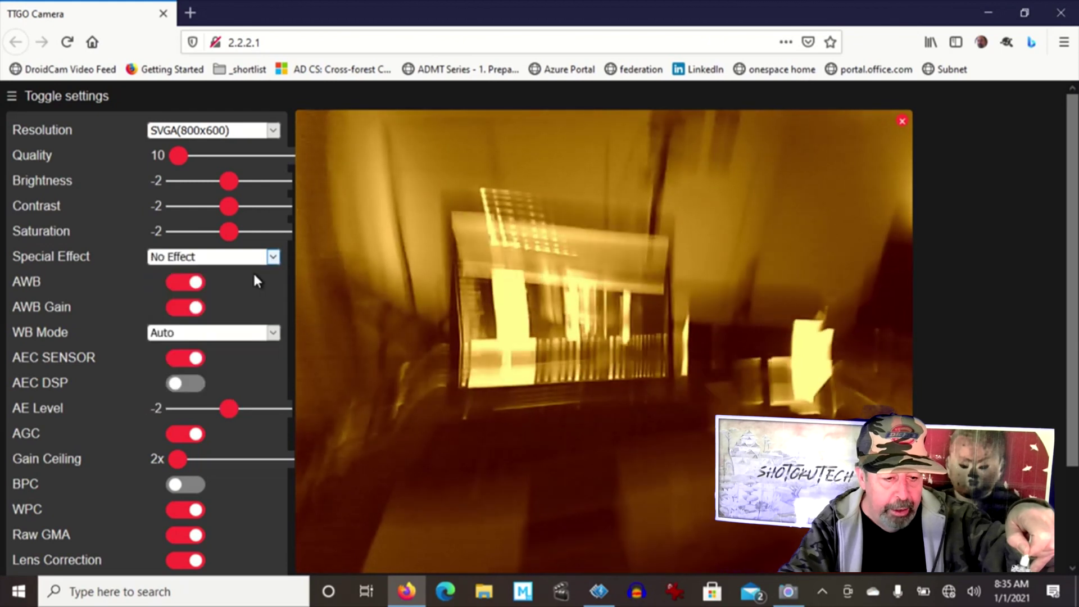
left_click(274, 336)
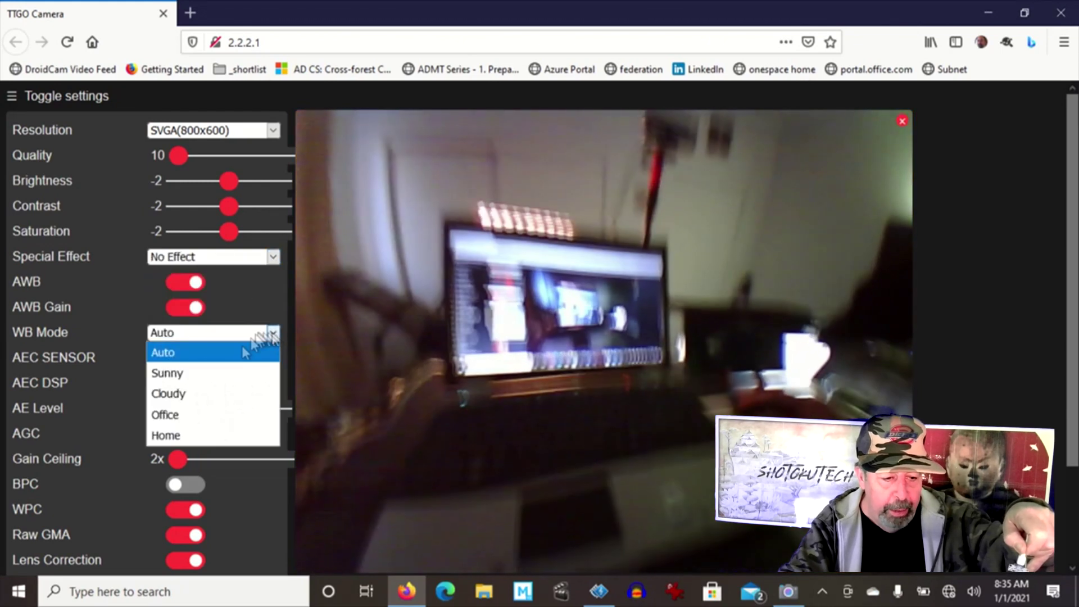
left_click(235, 373)
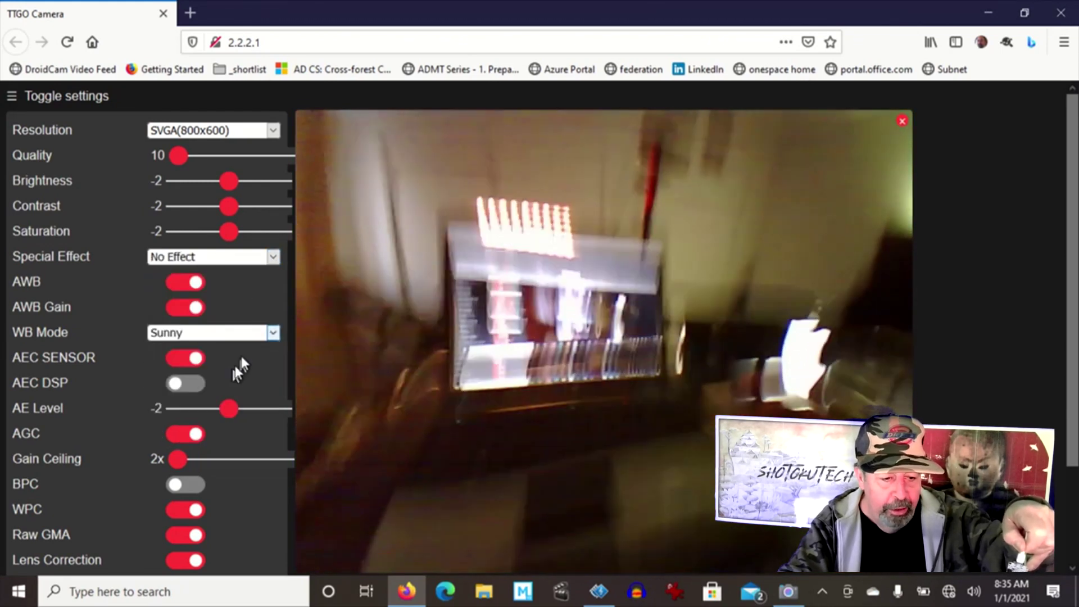
left_click(273, 333)
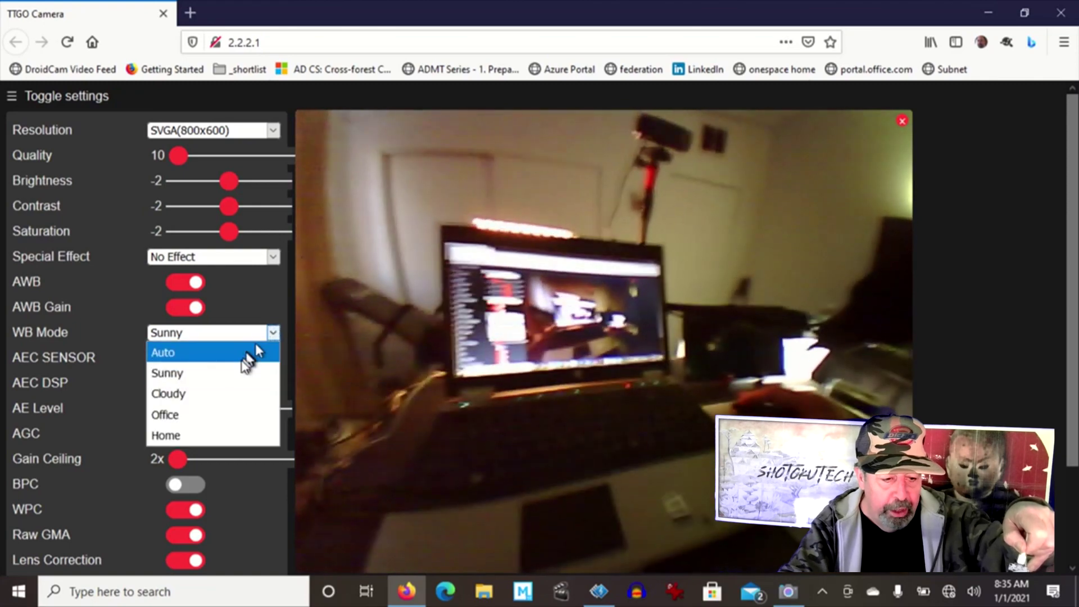
left_click(230, 394)
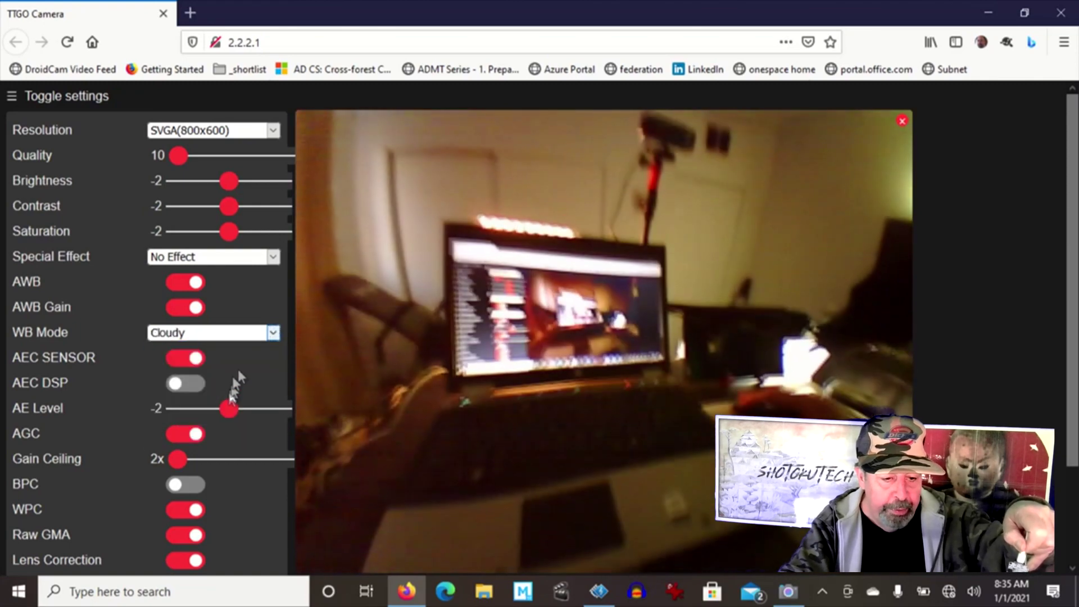
left_click(273, 334)
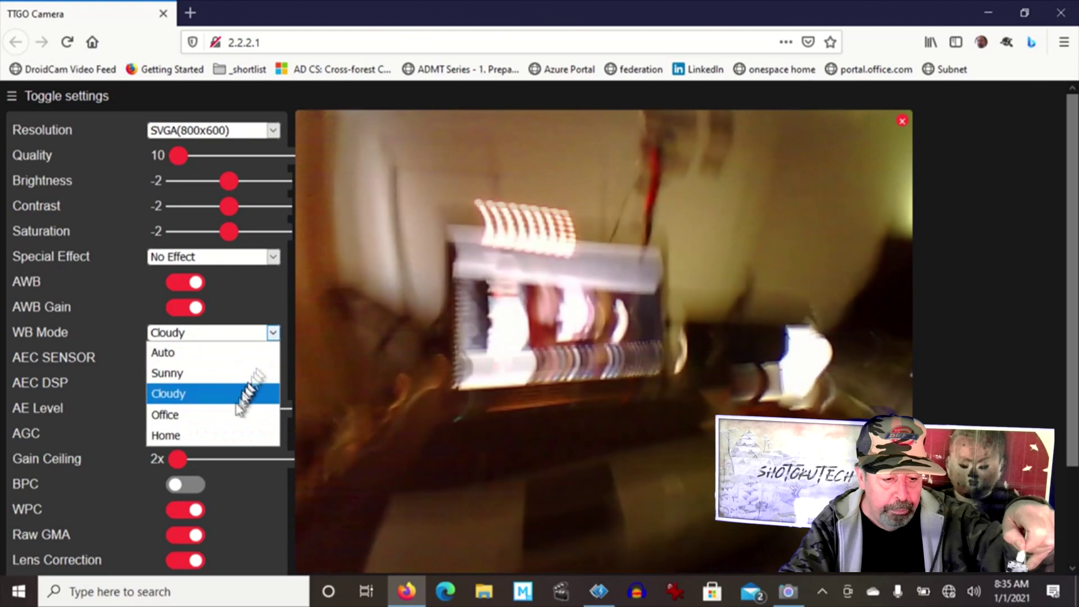
left_click(234, 415)
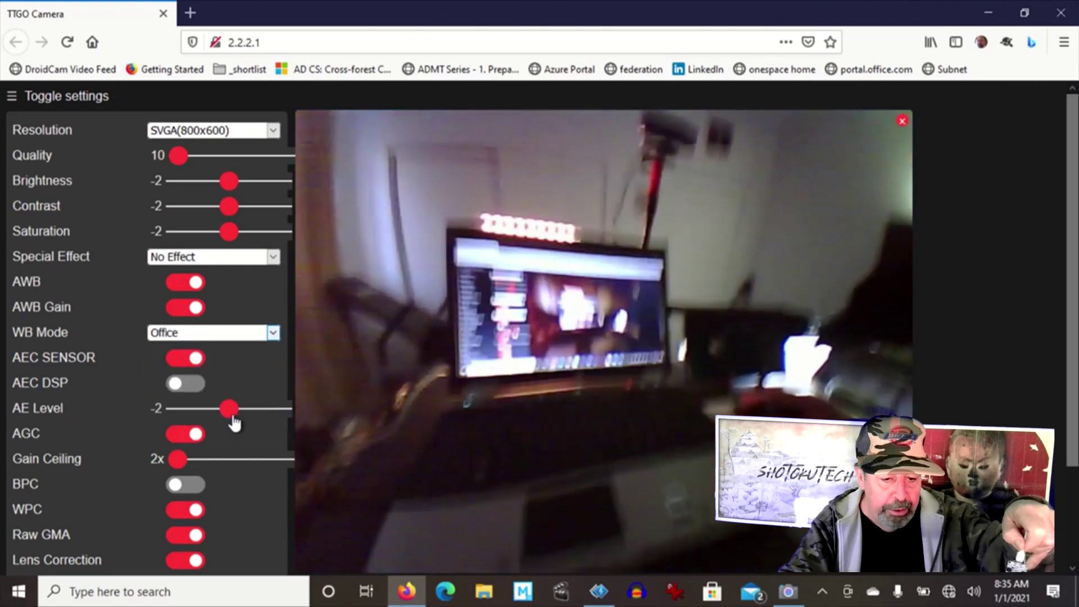
left_click(273, 332)
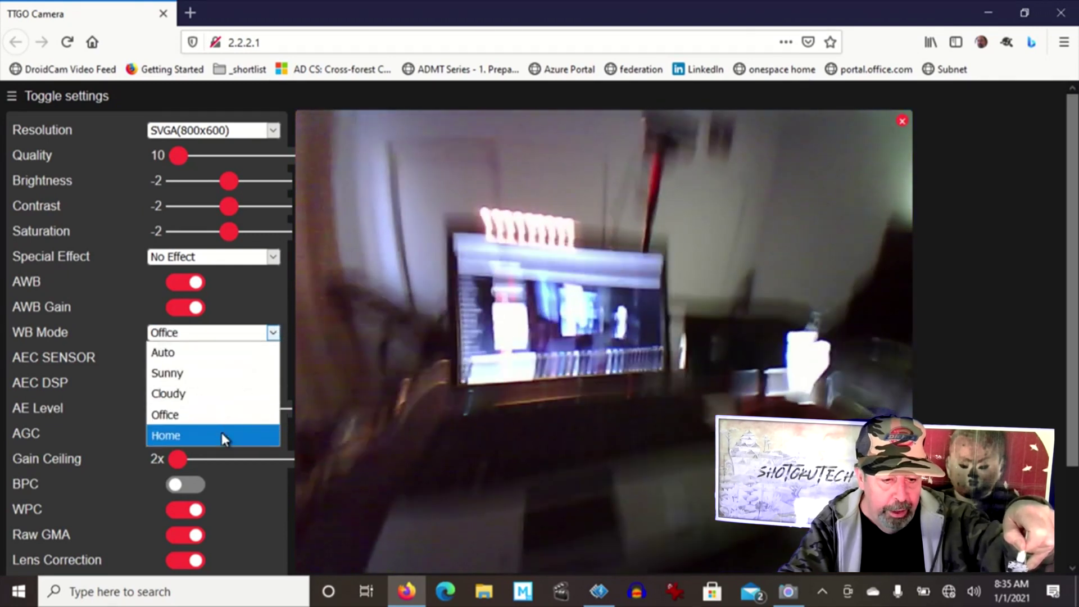
left_click(222, 436)
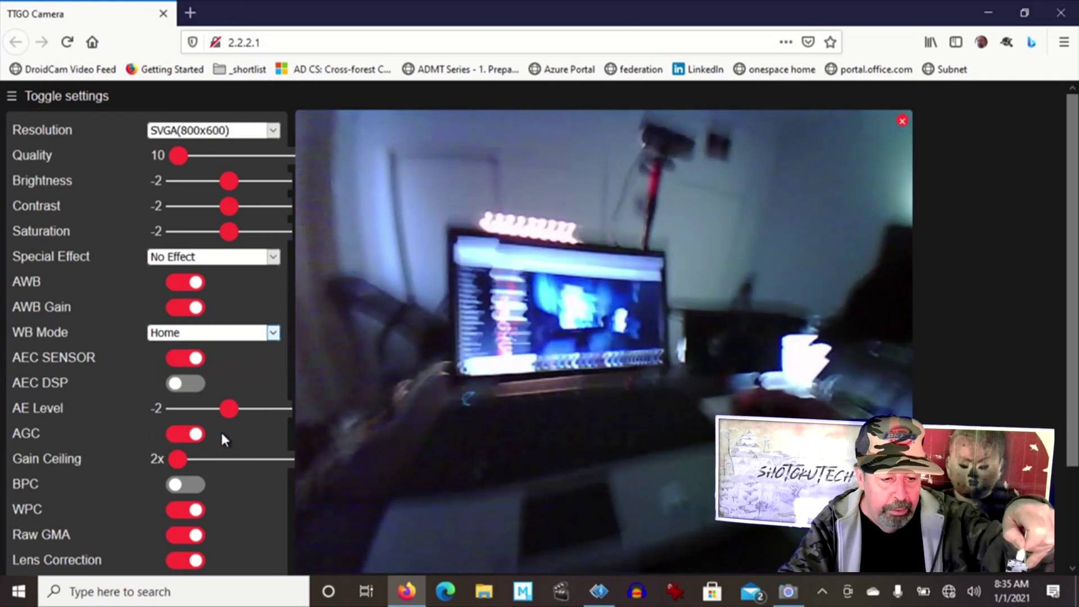
scroll(407, 367, "down", 2)
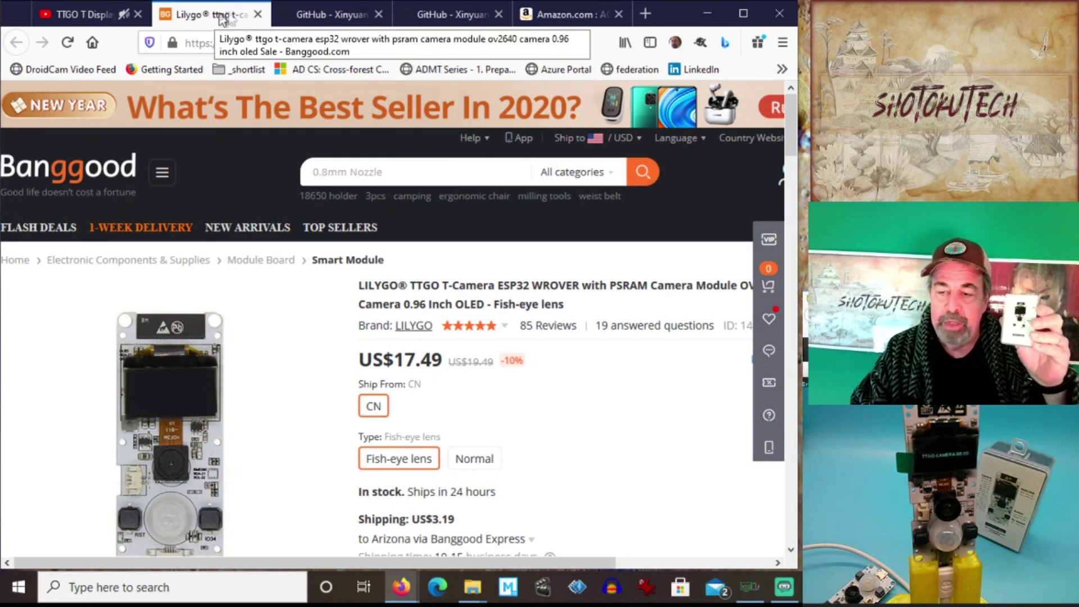
Visit the LilyGo-Camera-Series and esp32-face-recognition GitHub tabs, then the Amazon solar panel tab.
left_click(337, 17)
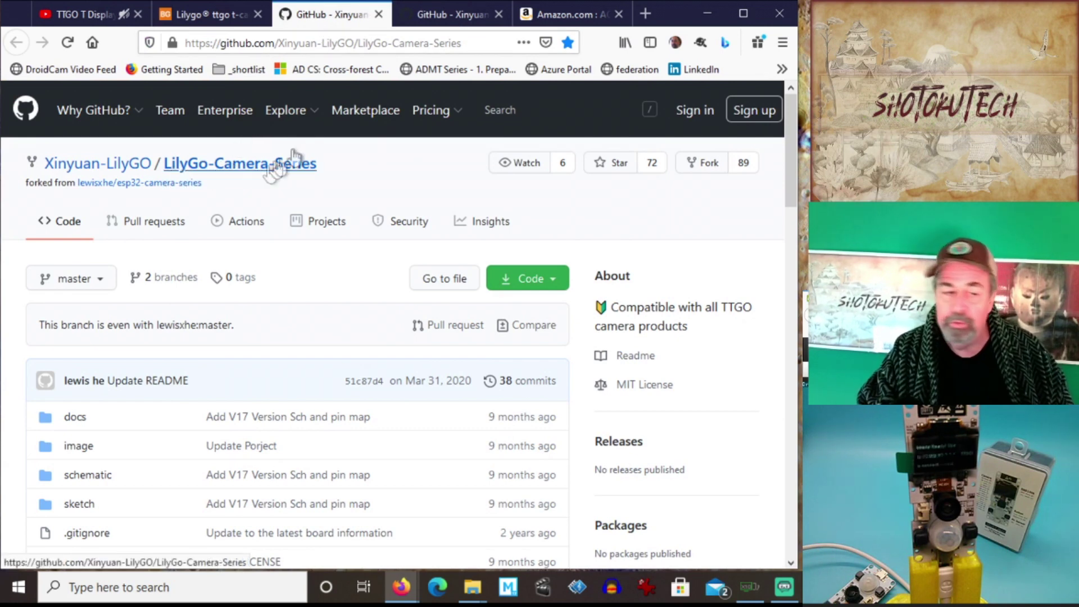
left_click(449, 17)
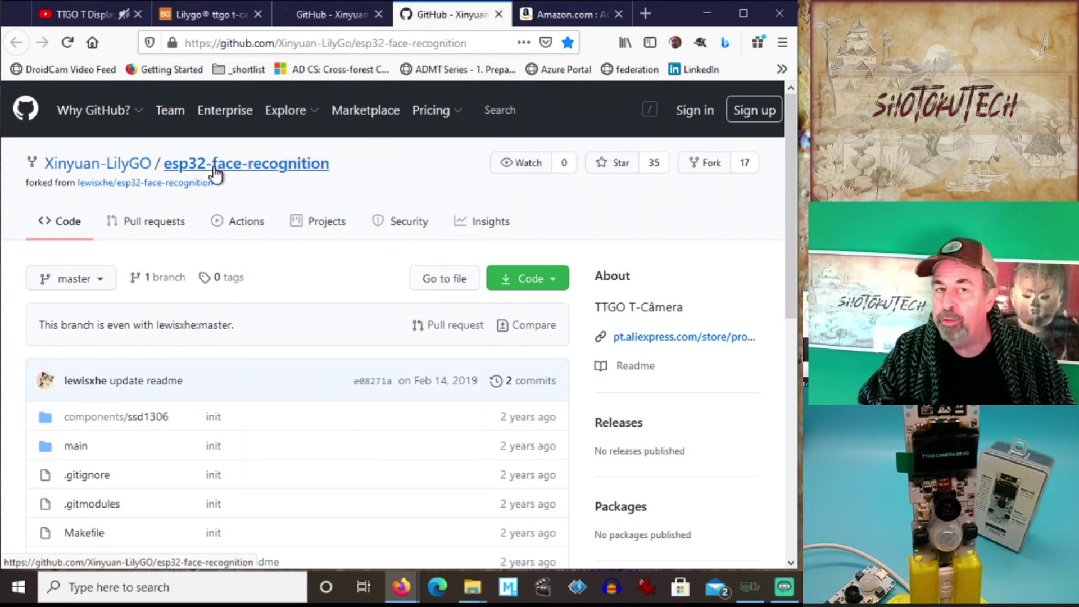
left_click(568, 15)
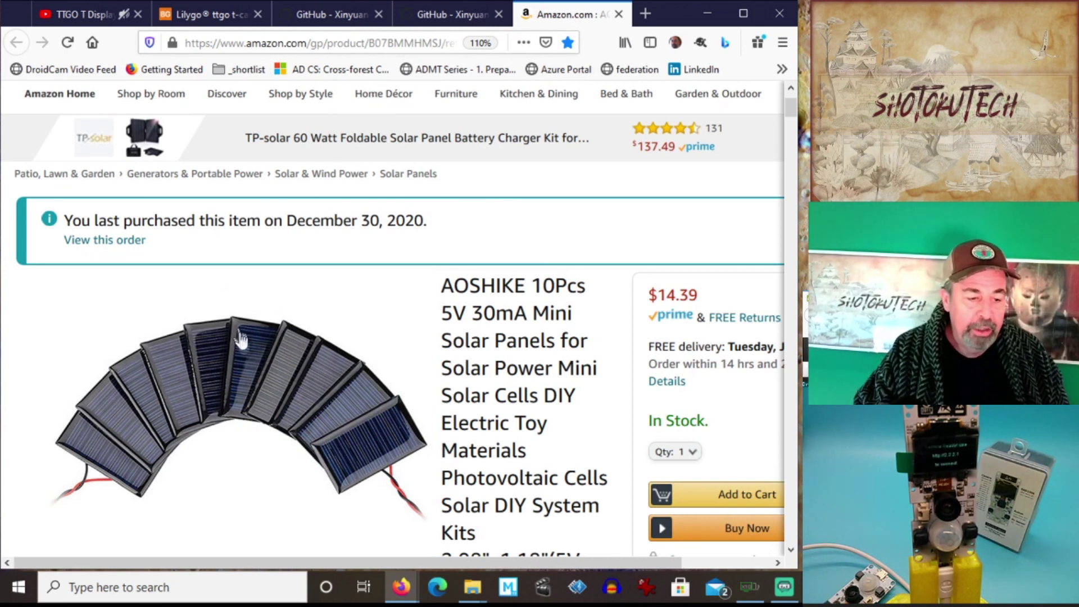
mouse_move(264, 368)
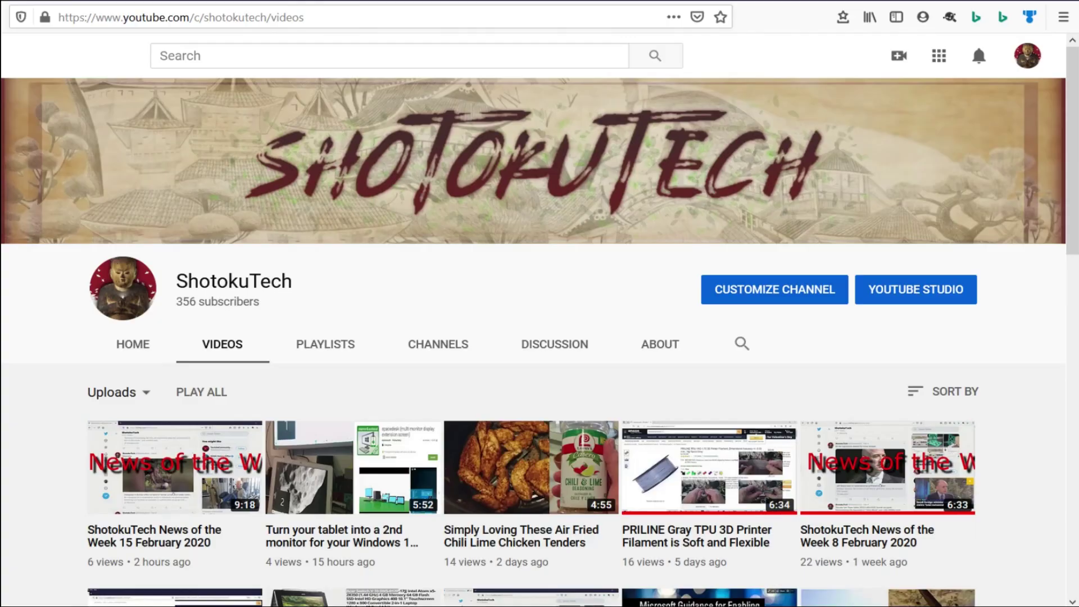
Scroll down the channel's video grid to uploads from months ago, then back up.
scroll(540, 338, "down", 15)
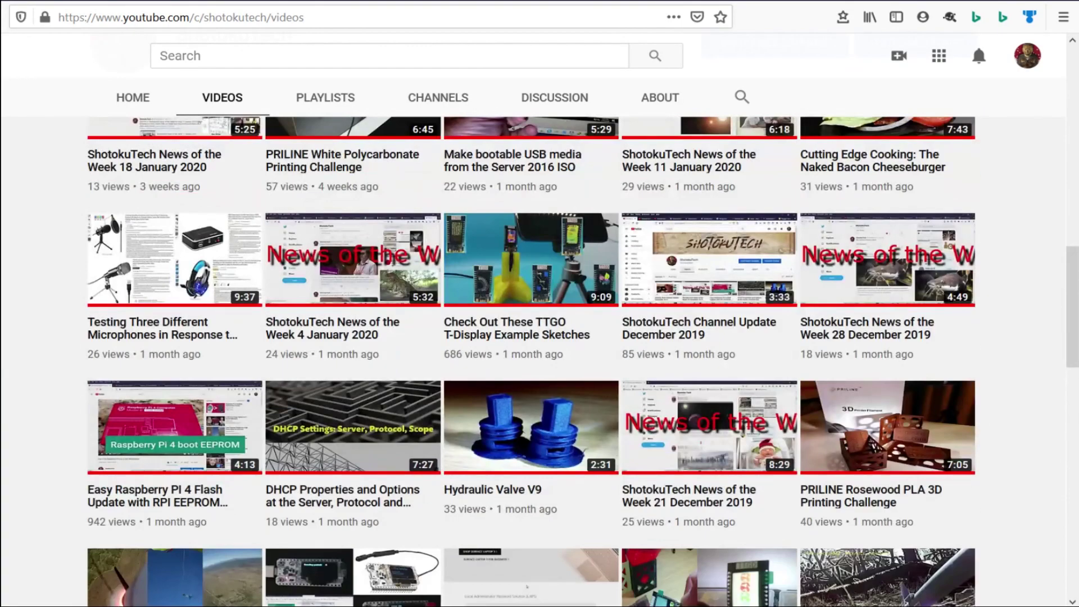
scroll(531, 360, "down", 20)
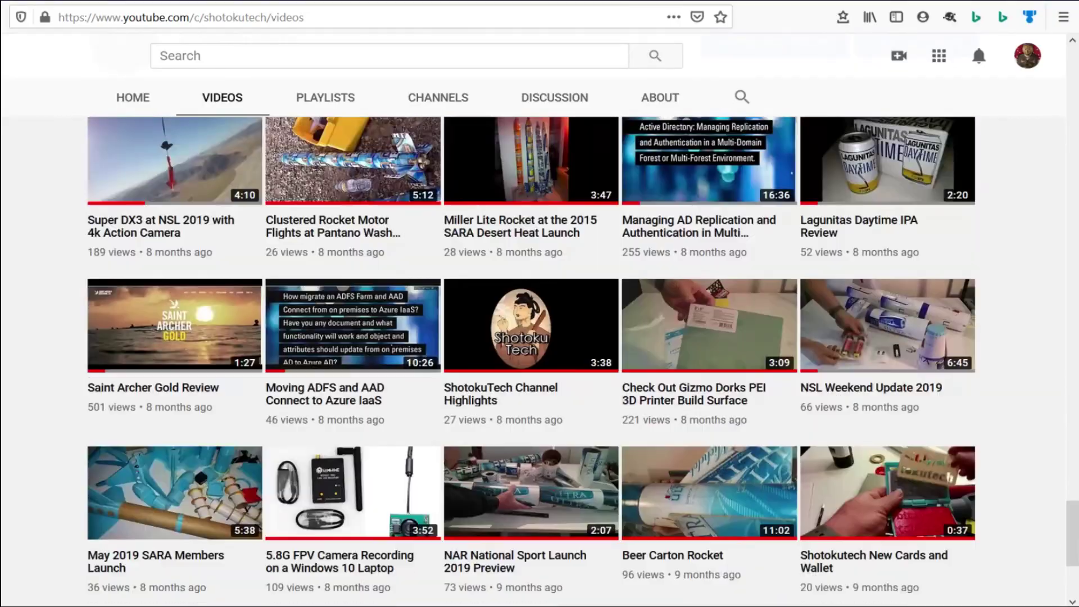
scroll(539, 337, "down", 15)
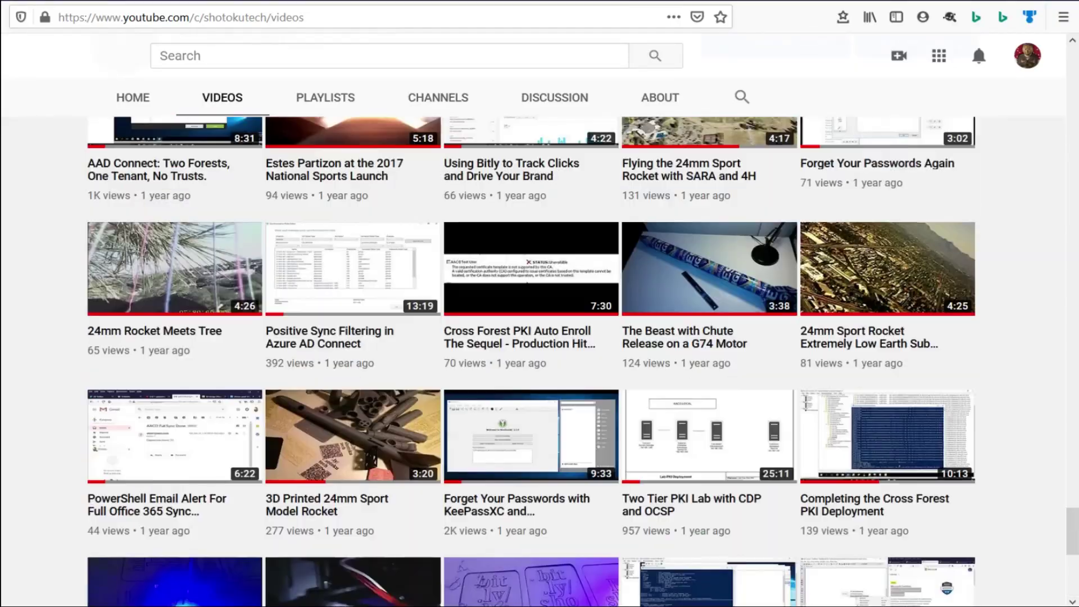
scroll(539, 337, "up", 8)
scroll(531, 359, "up", 20)
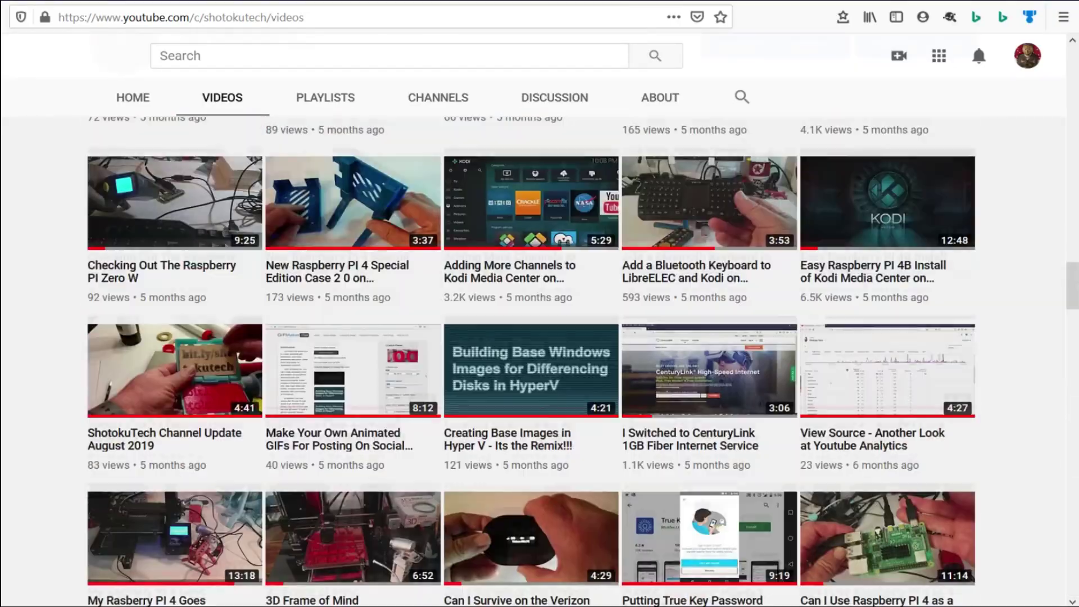